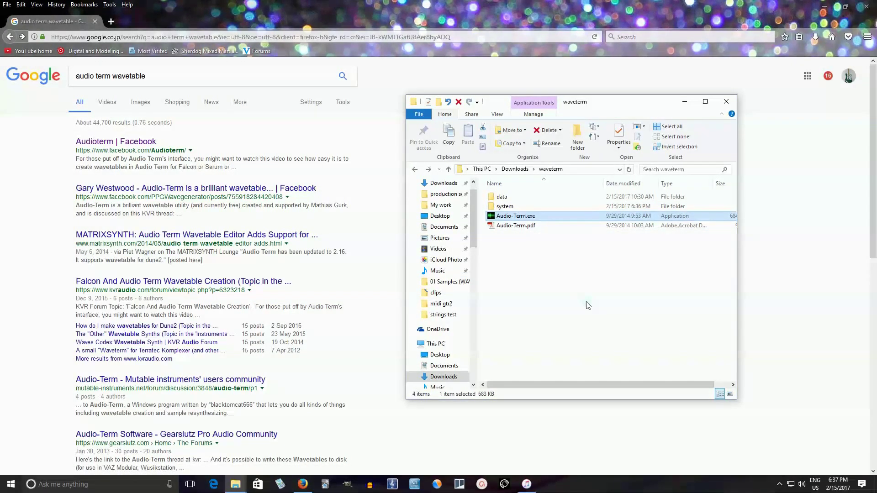
Open the waveterm 'data' folder holding the sample and KTERM wavetable subfolders
mouse_move(525, 223)
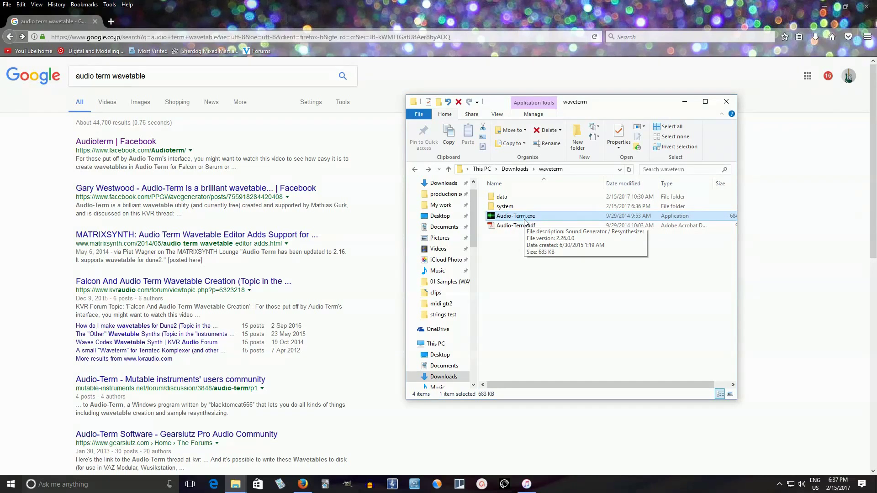
mouse_move(514, 200)
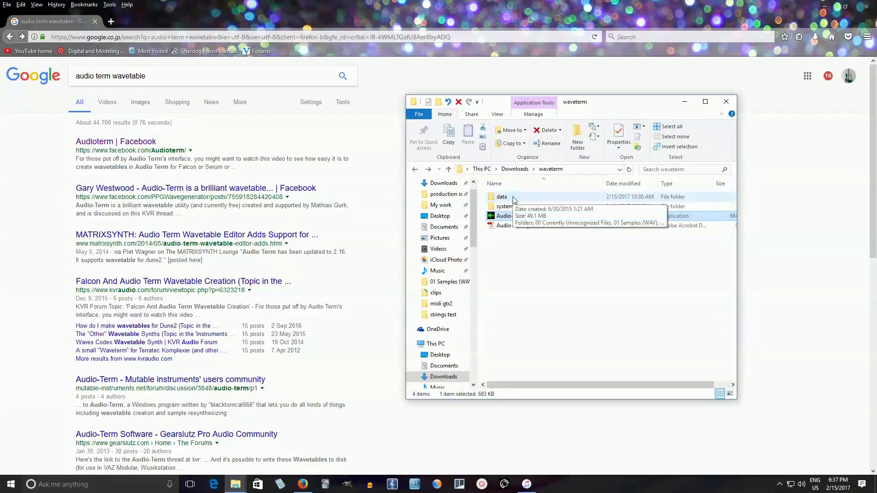
double_click(512, 197)
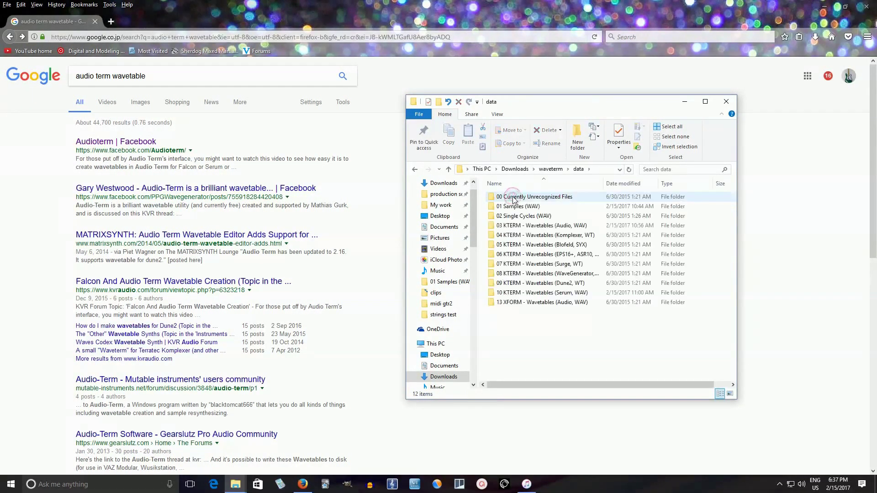
Play CHANGTR.WAV from the 01 Samples (WAV) folder, then close the music player
double_click(531, 209)
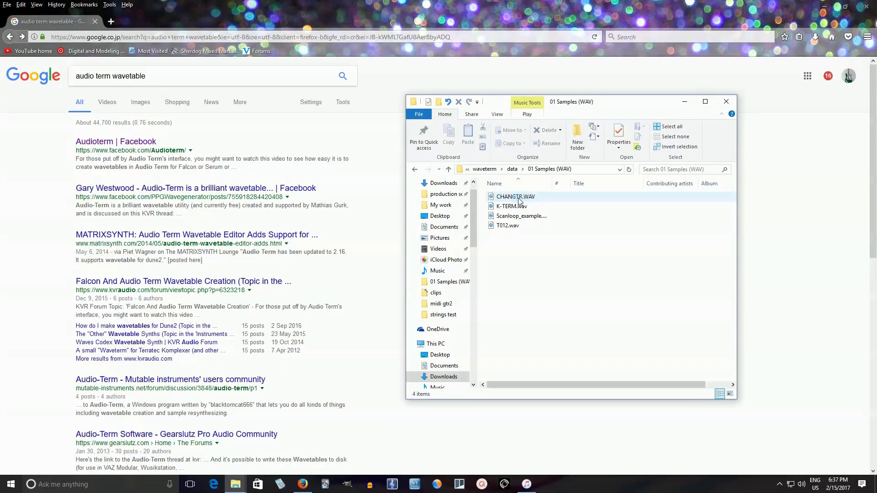
double_click(518, 199)
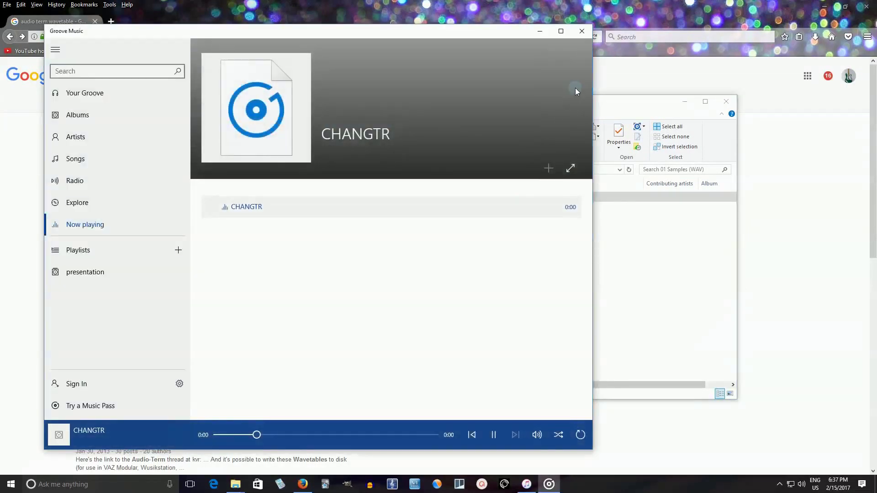
left_click(581, 30)
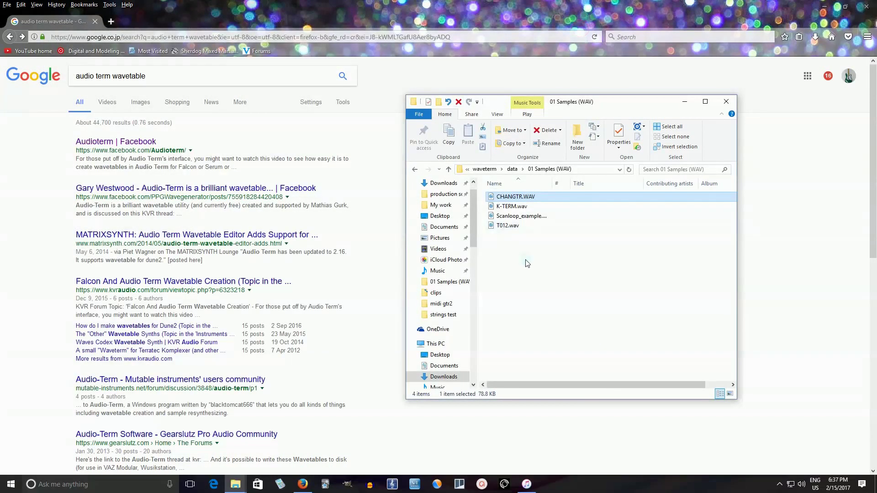
Go back up to the waveterm folder and launch Audio-Term
left_click(416, 171)
left_click(415, 170)
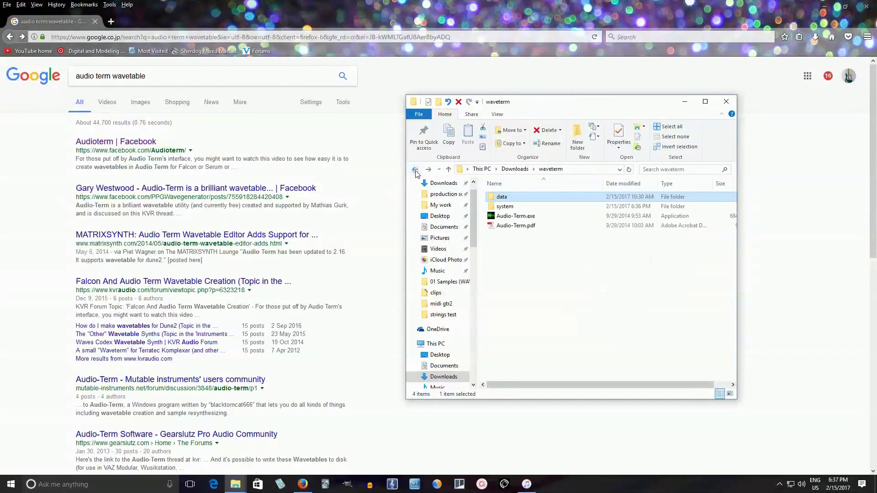
double_click(522, 218)
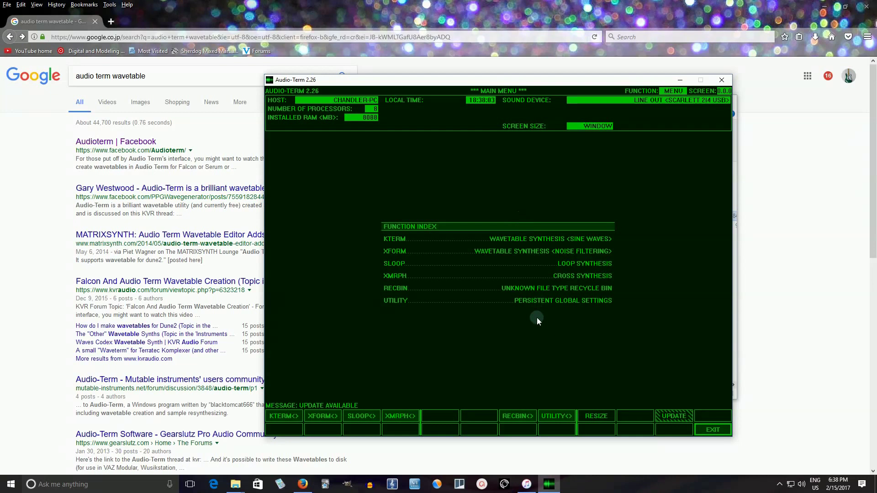
In KTERM, select and preview CHANGTR.WAV from disk, then load it for analysis
left_click(283, 416)
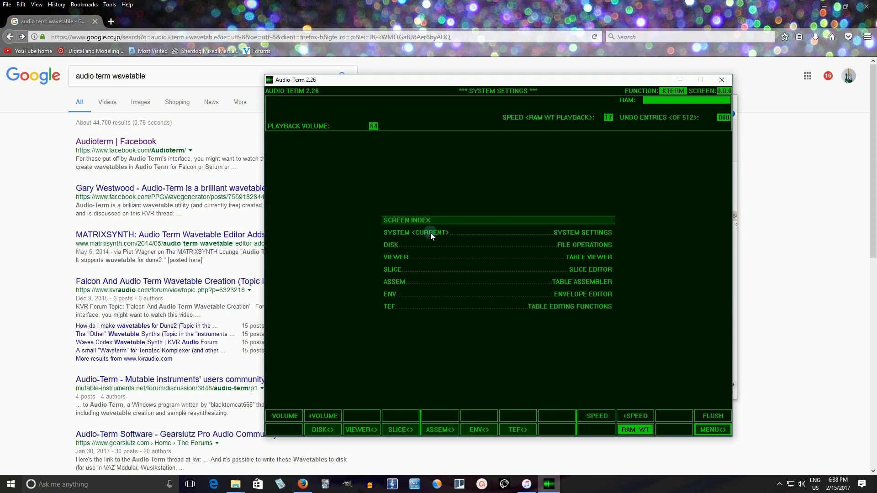
left_click(326, 430)
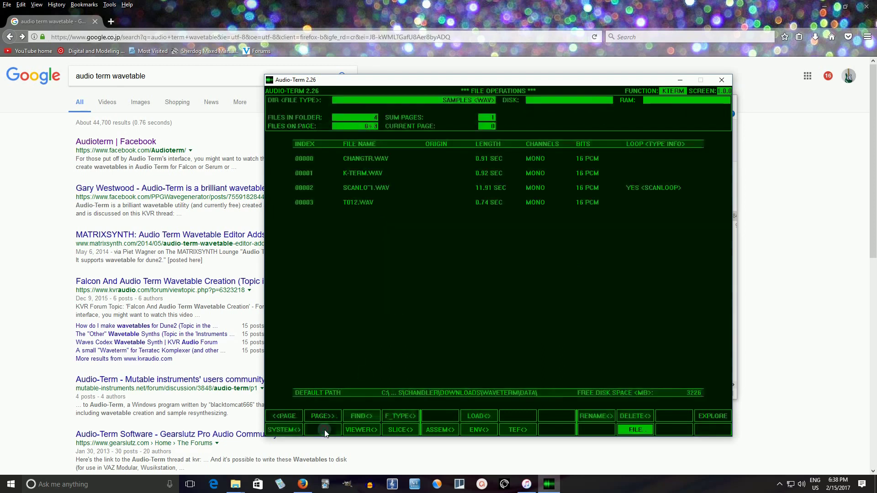
left_click(381, 163)
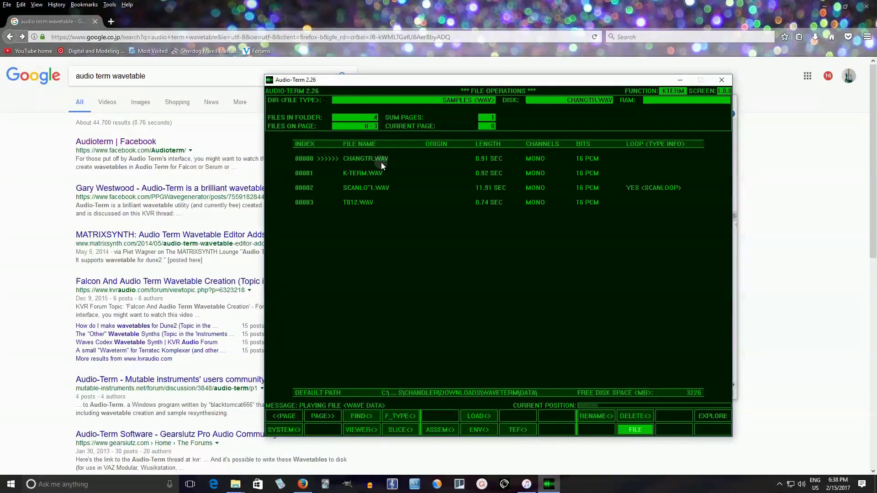
left_click(634, 431)
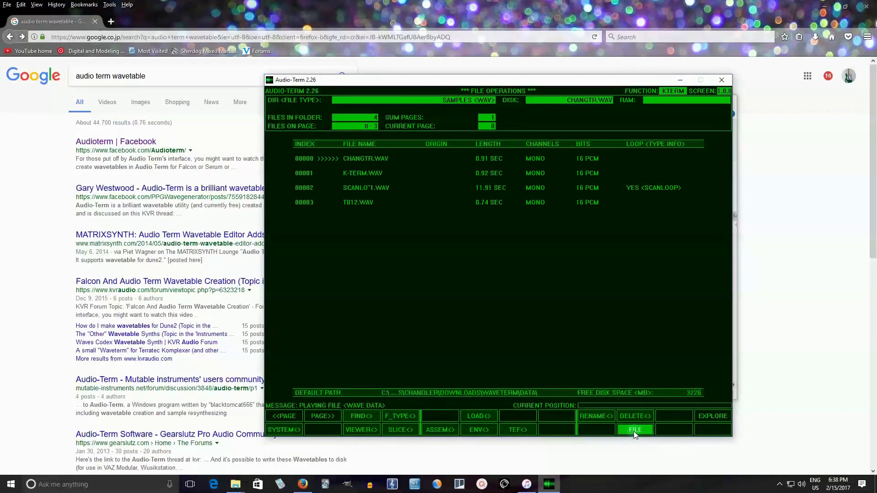
left_click(480, 416)
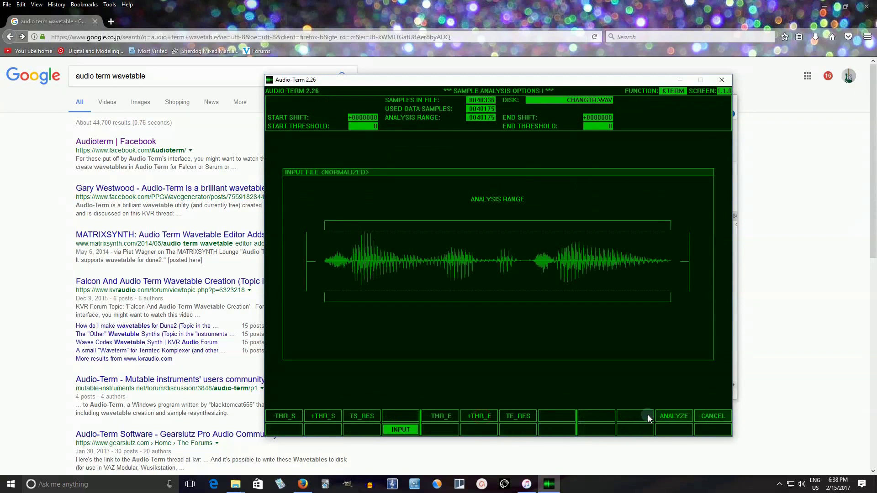
Analyse CHANGTR.WAV, apply it as a 33-slice wavetable and play it from RAM
left_click(673, 416)
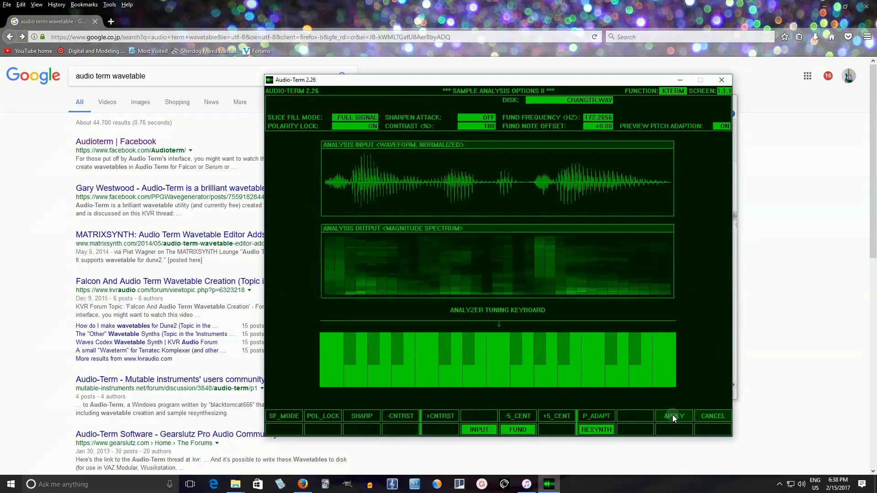
left_click(601, 431)
left_click(672, 415)
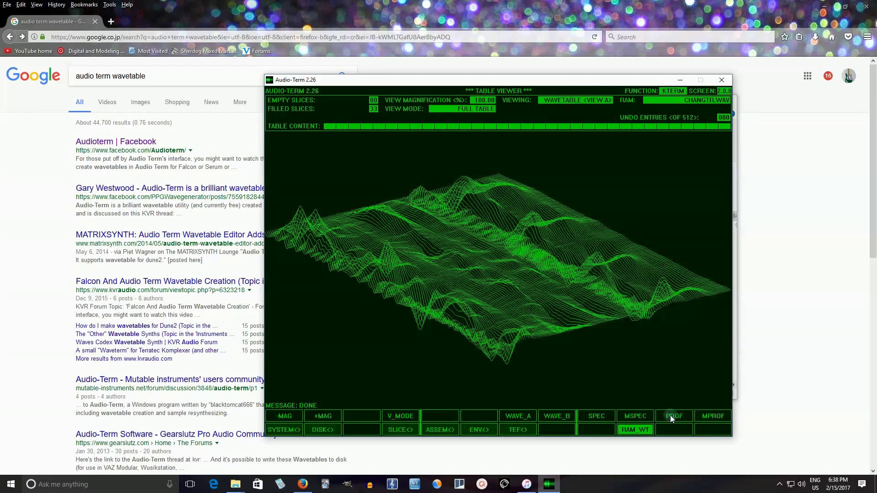
left_click(644, 429)
left_click(330, 431)
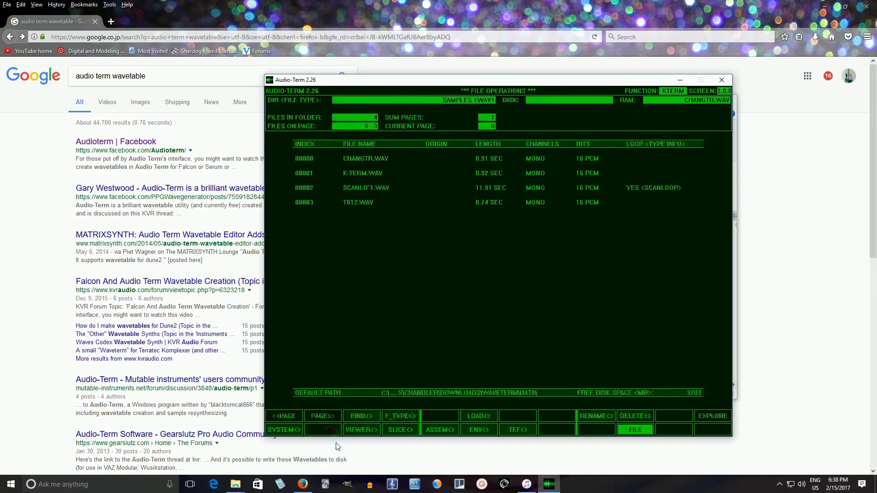
Switch to the Serum wavetables folder, save the wavetable as CHANGTR and play it
left_click(406, 416)
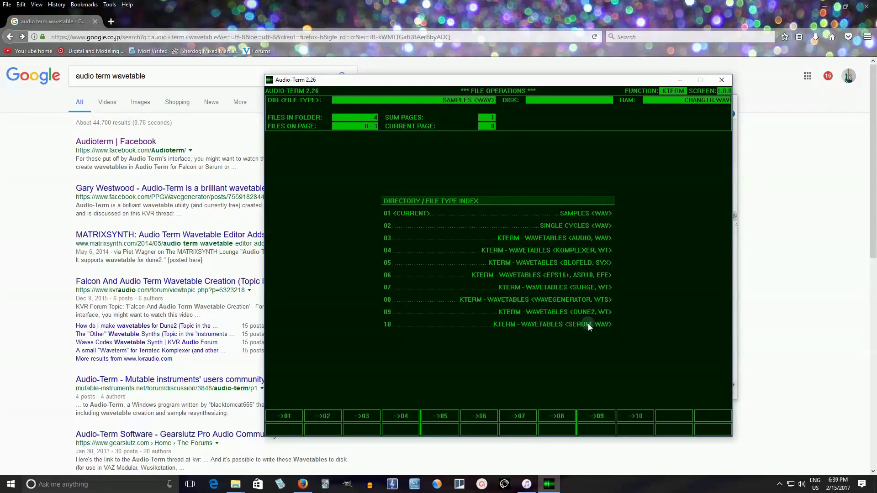
left_click(634, 416)
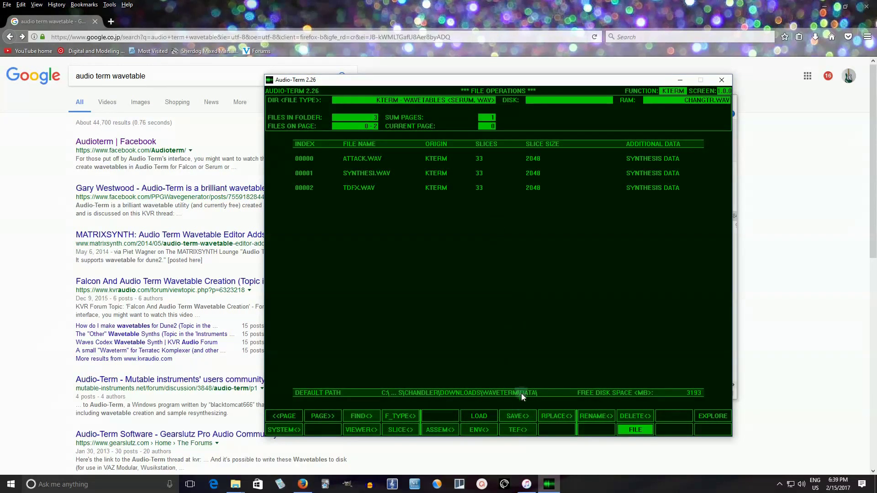
left_click(522, 416)
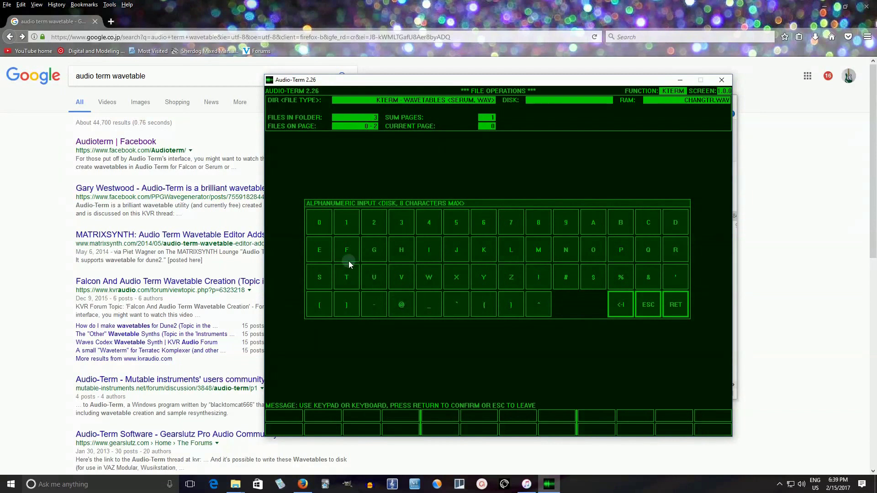
type("CH")
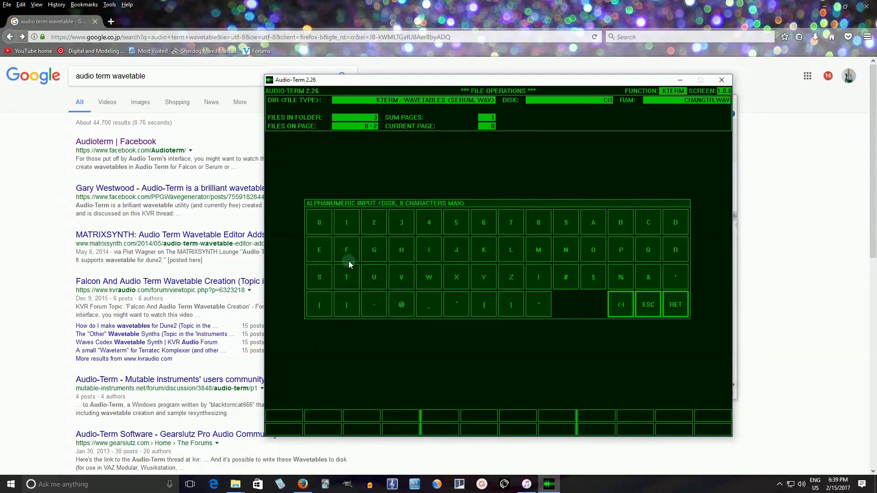
type("ANGTR")
key("Return")
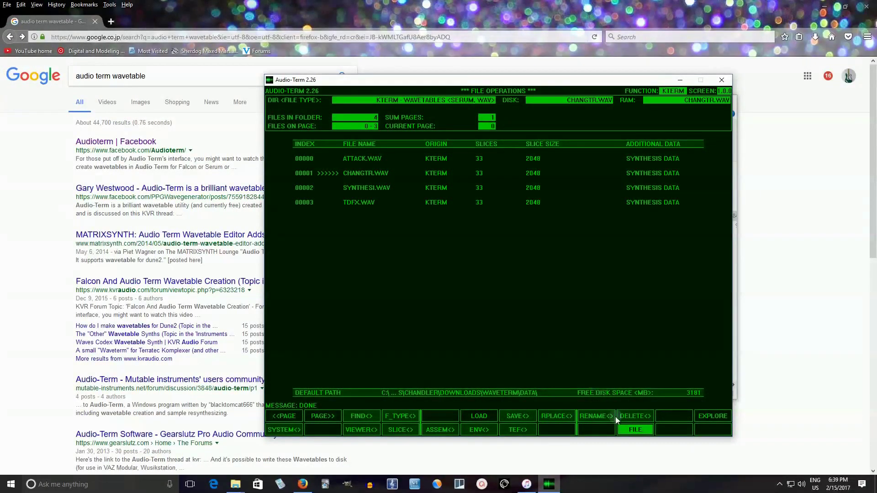
left_click(634, 429)
Close Audio-Term and open the '10 KTERM - Wavetables (Serum, WAV)' folder containing CHANGTR.WAV
left_click(722, 84)
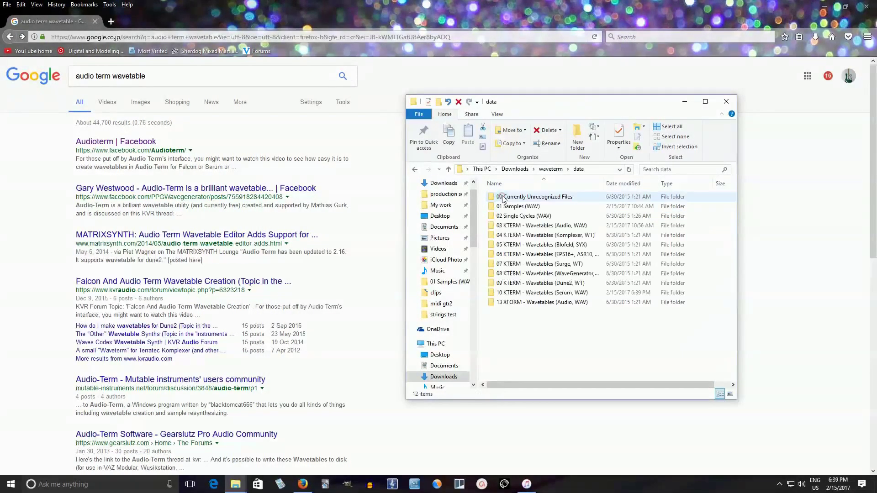
left_click(541, 292)
double_click(541, 293)
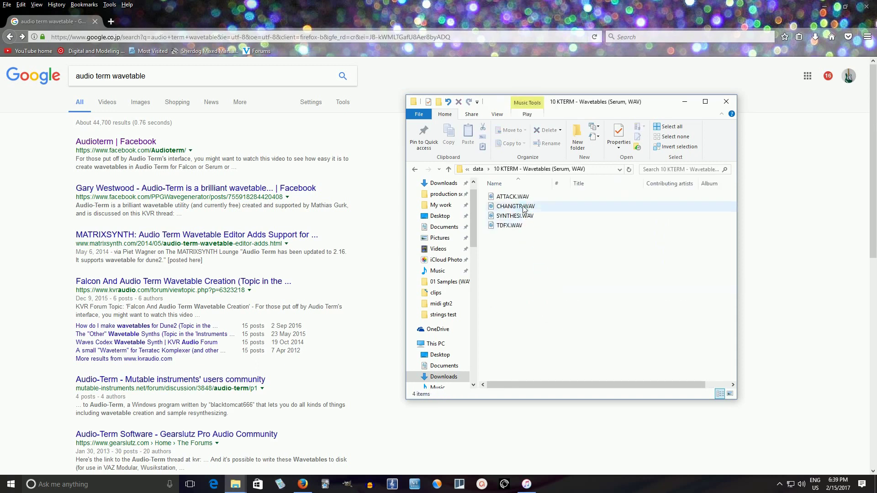
left_click(239, 475)
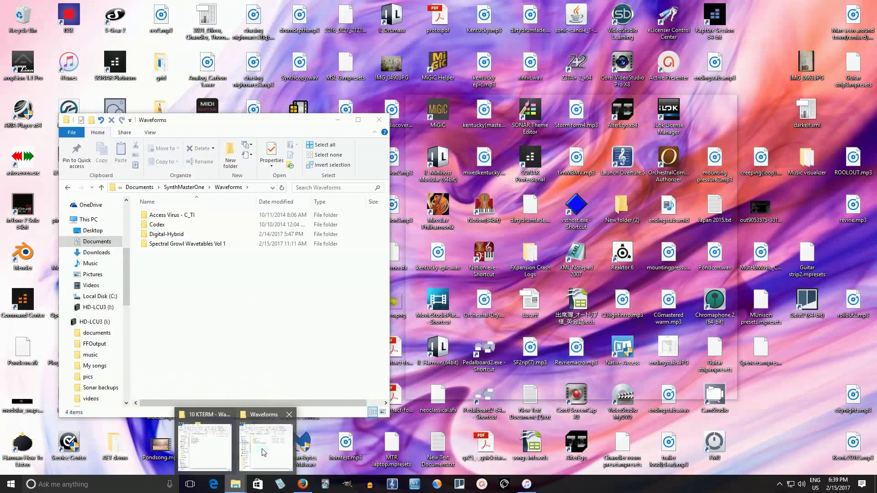
Open Spectral Growl Wavetables Vol 1 in the Waveforms window and move CHANGTR.WAV into it
left_click(264, 452)
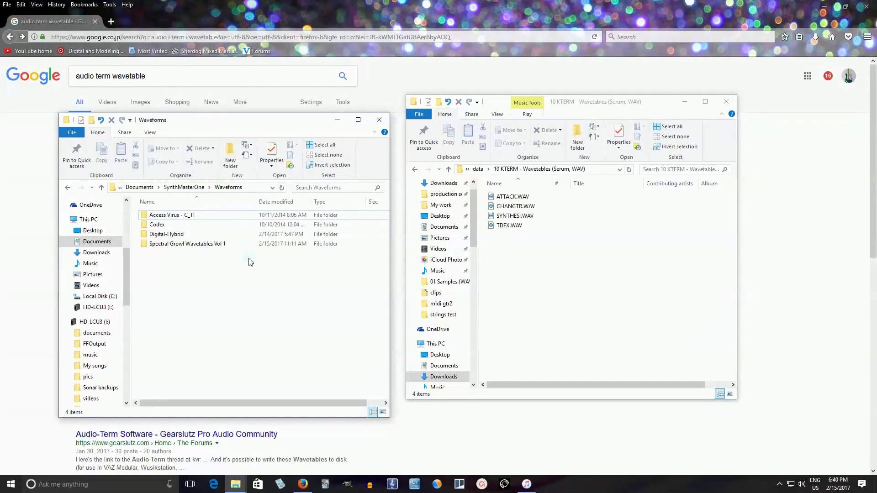
double_click(194, 245)
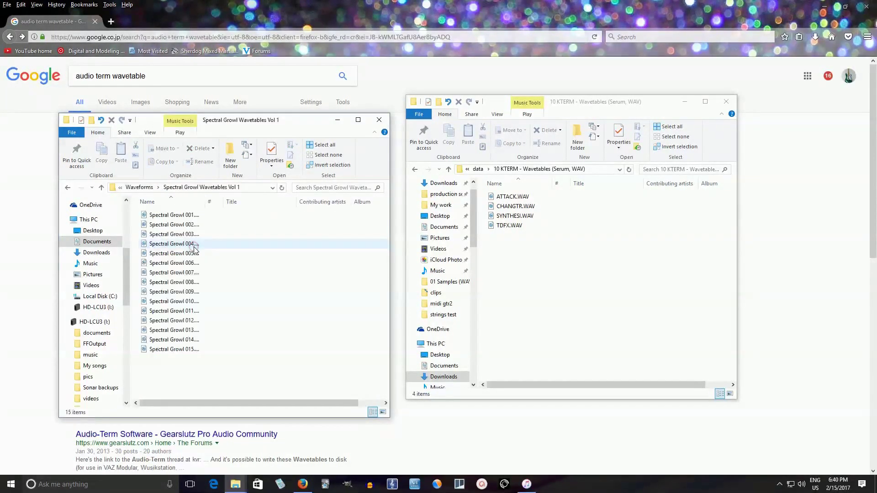
left_click_drag(515, 206, 184, 371)
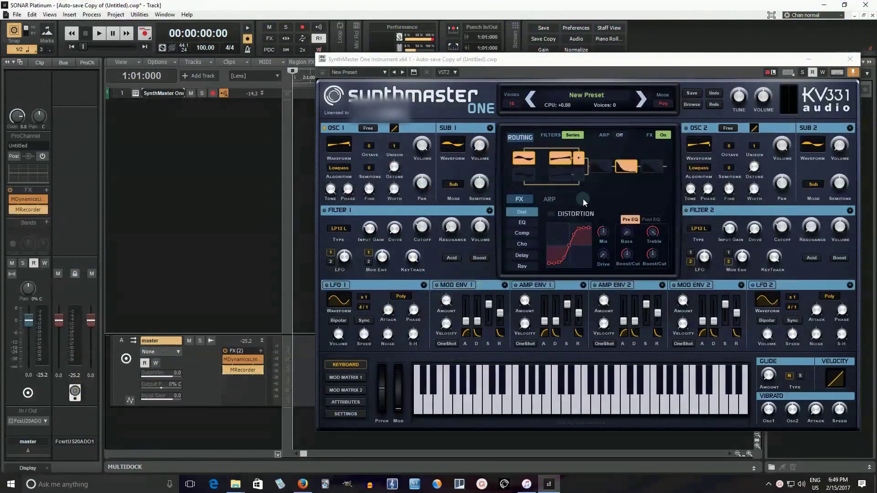
Load Spectral Growl Wavetables Vol 1 > CHANGTR into OSC 1 and MIDI-learn its wave index
left_click(347, 149)
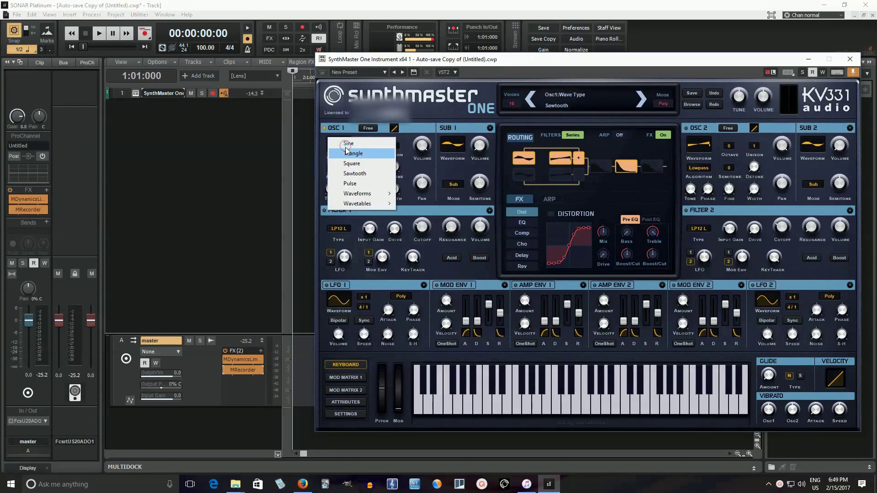
mouse_move(373, 207)
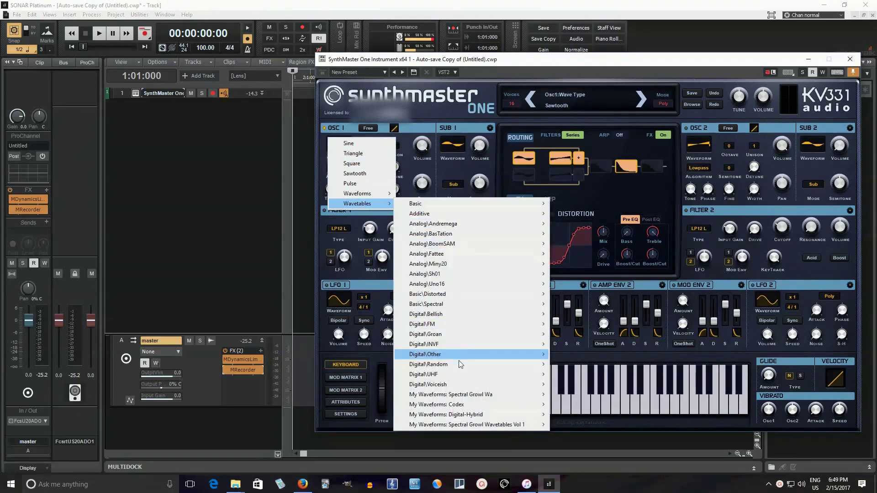
mouse_move(486, 416)
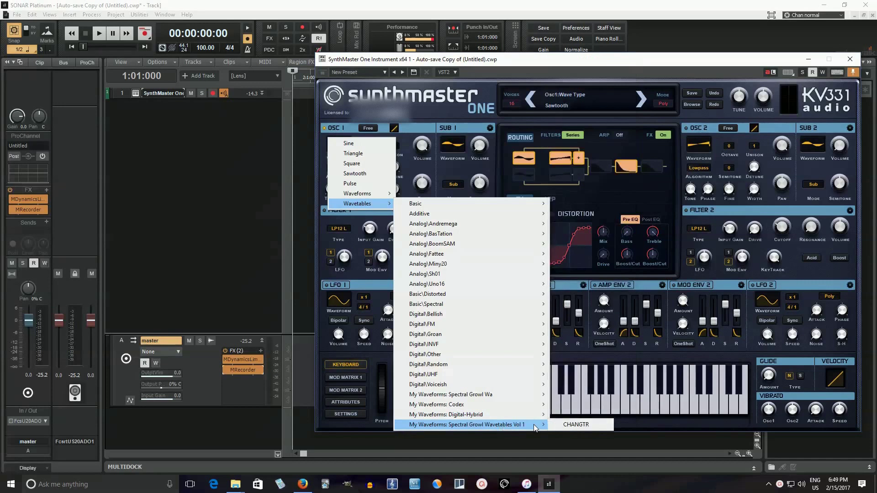
left_click(570, 429)
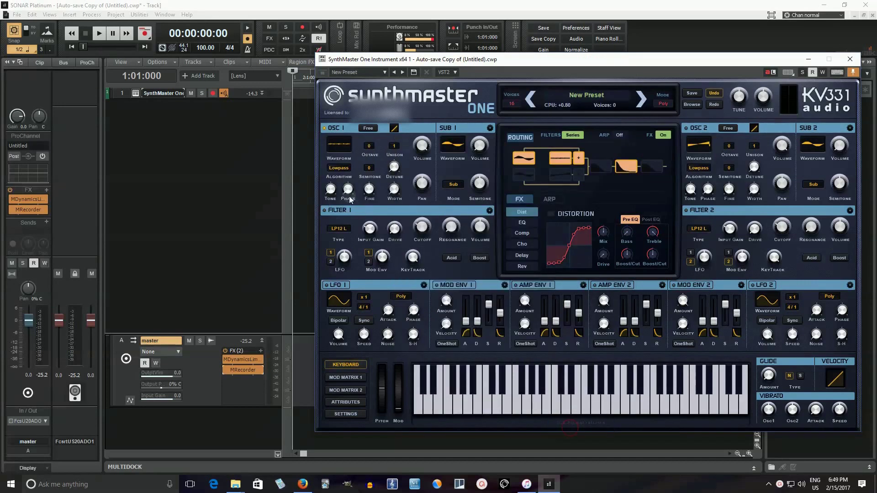
right_click(331, 189)
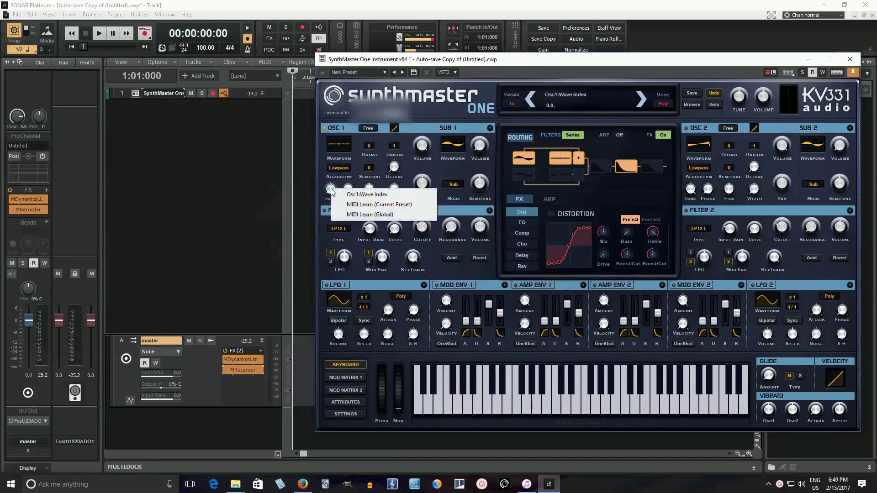
left_click(355, 204)
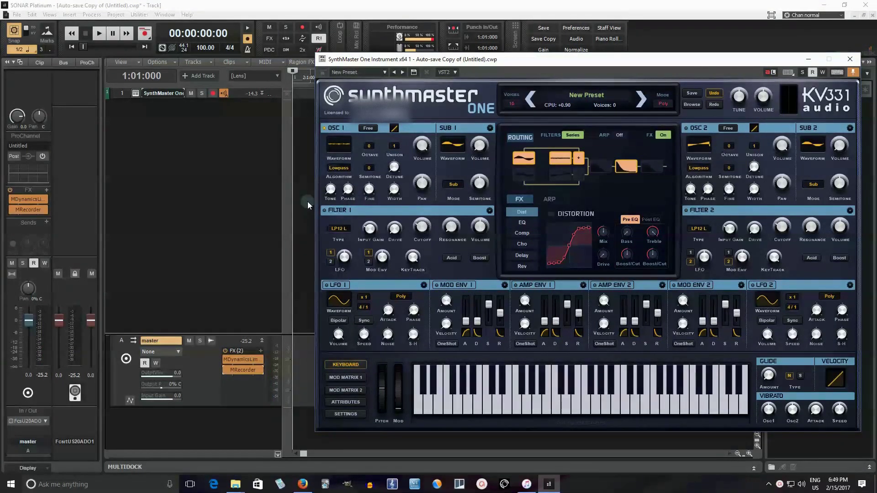
Remove the wave index's CC 1 MIDI link and modulate it with a sawtooth LFO 1
right_click(332, 189)
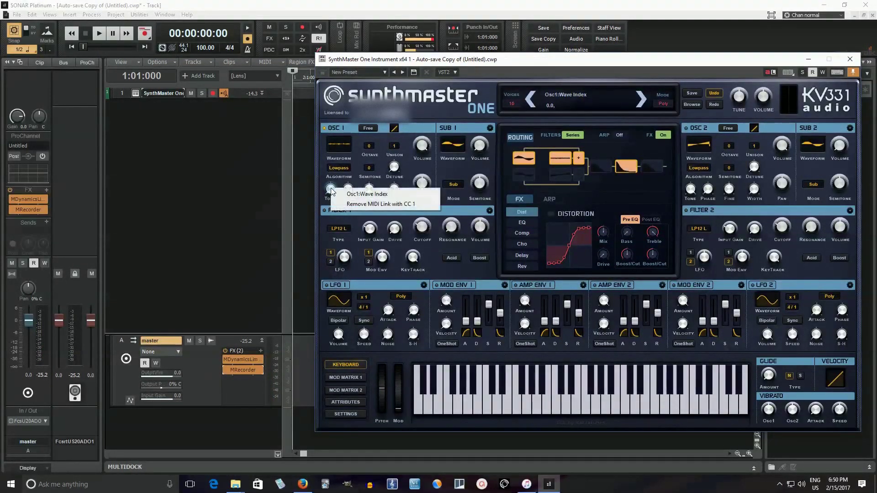
left_click(364, 204)
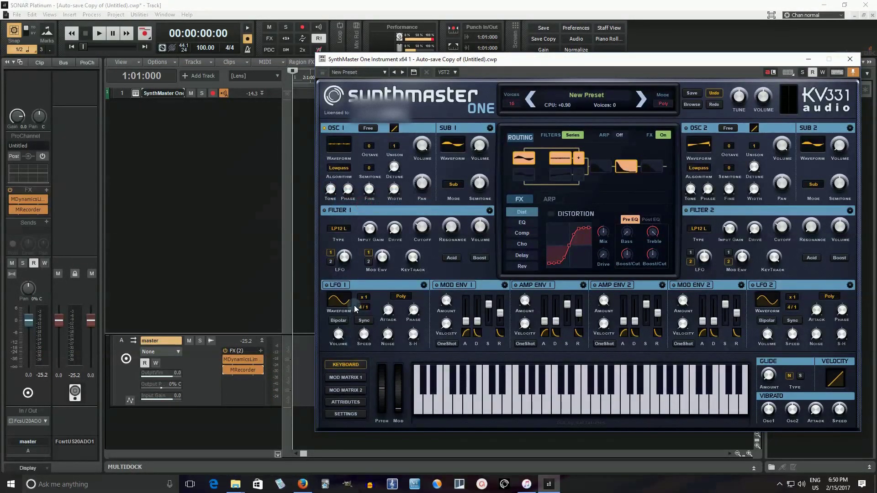
left_click_drag(335, 285, 330, 190)
left_click(342, 305)
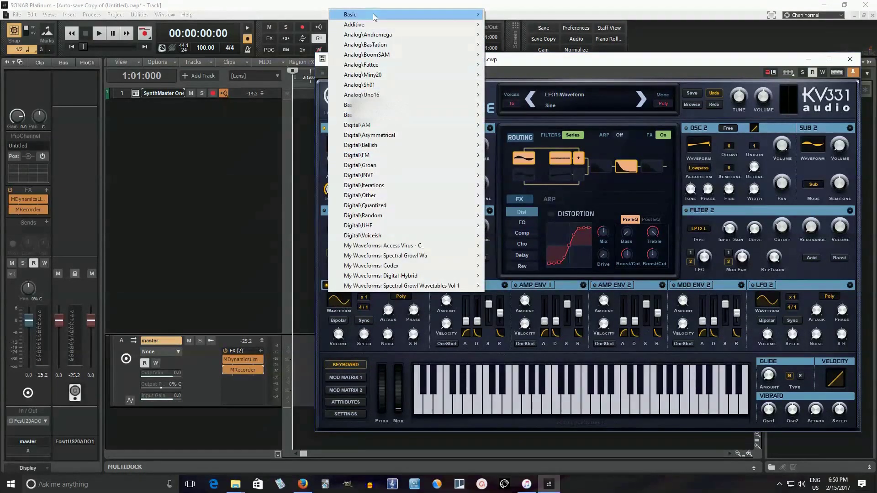
mouse_move(388, 14)
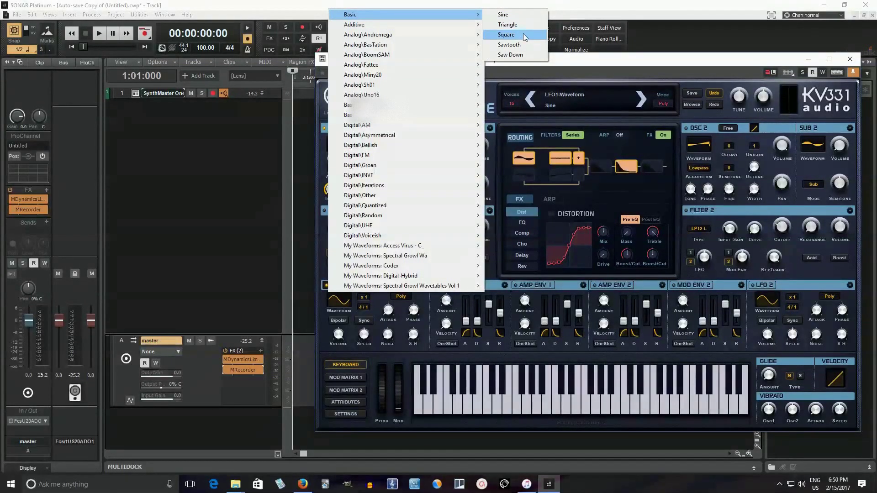
left_click(509, 45)
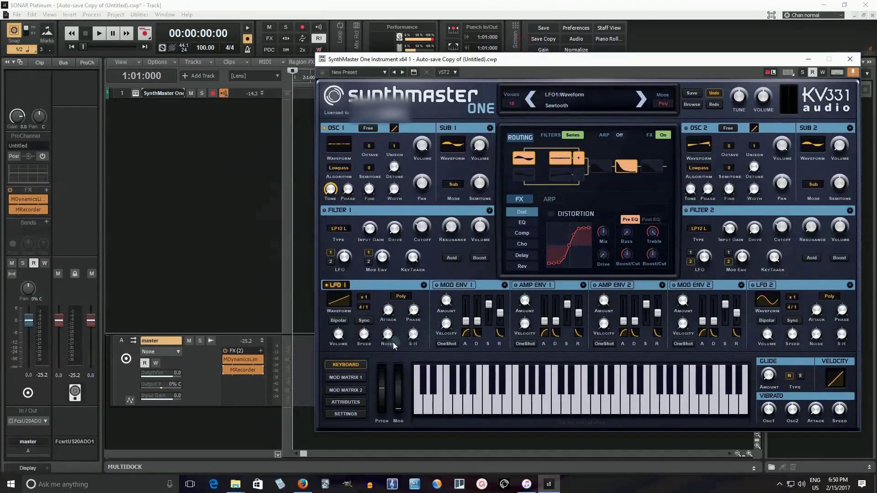